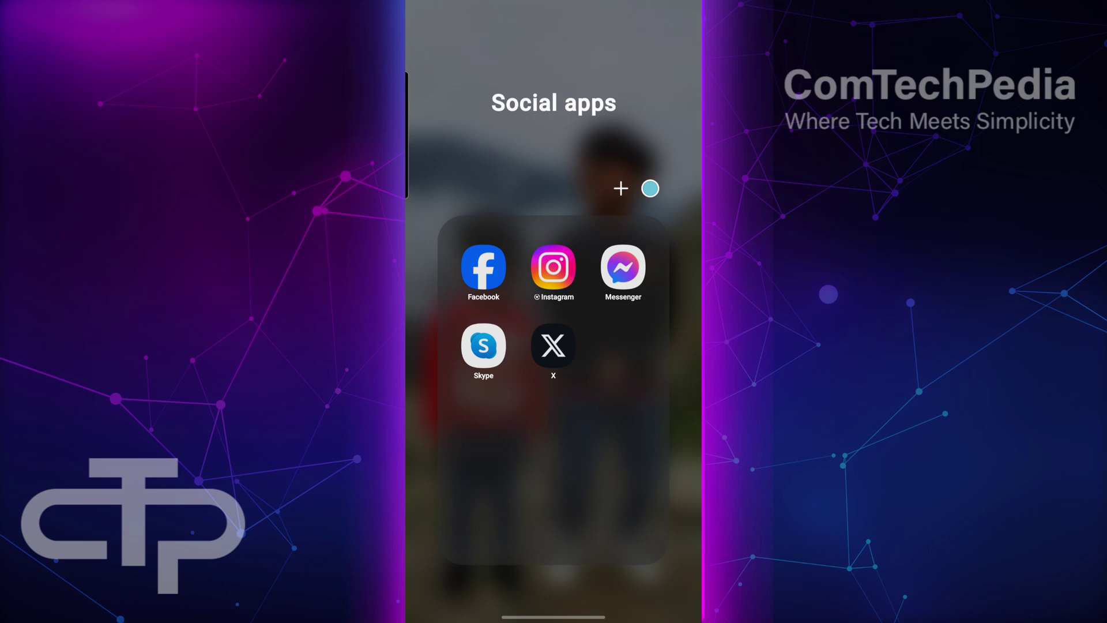
Step: Launch Facebook and expand Settings & privacy from the main menu
click(483, 269)
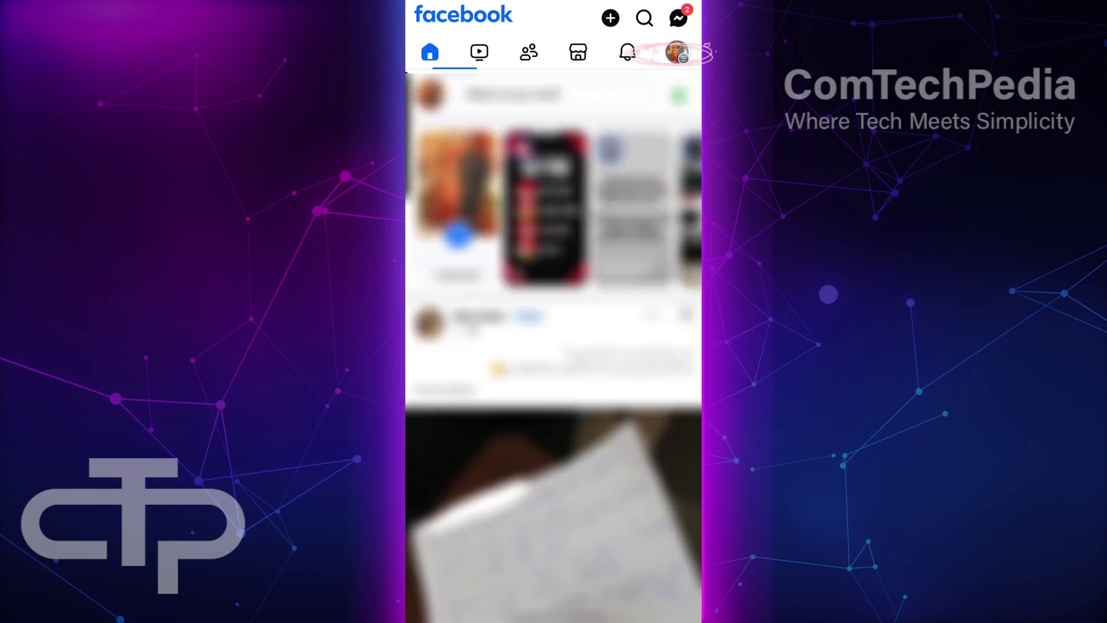
click(676, 52)
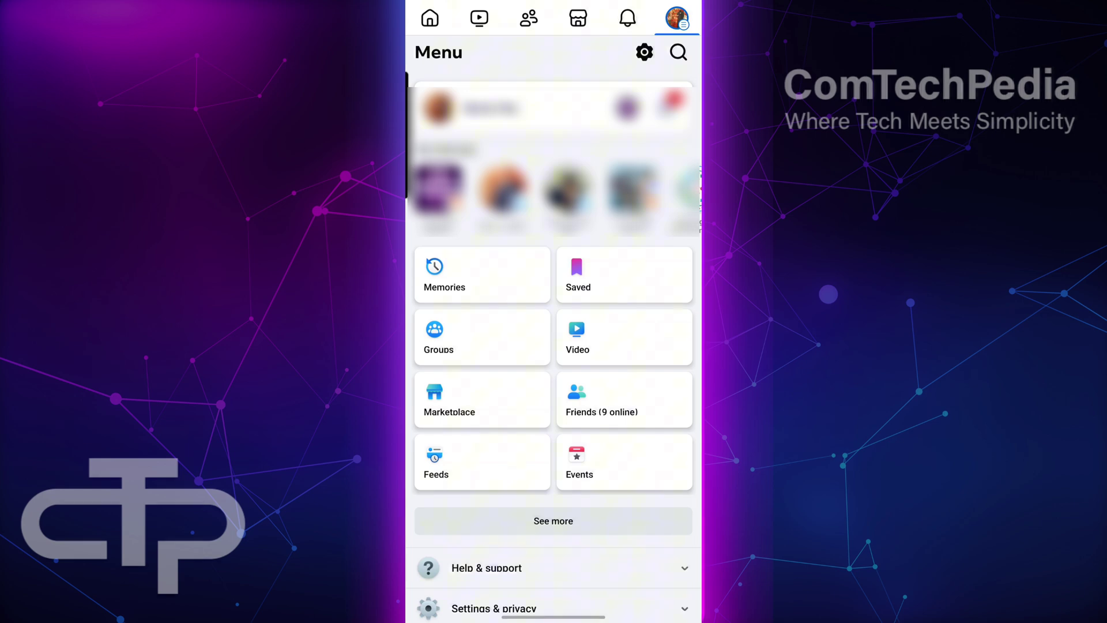
scroll(578, 414, down, 3)
scroll(579, 413, down, 3)
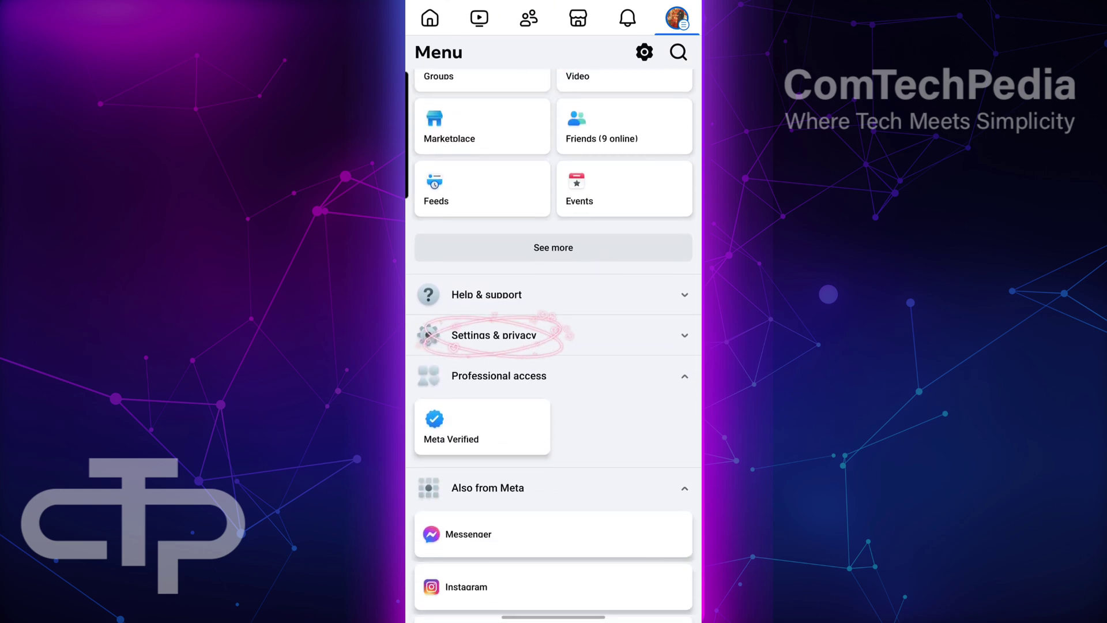
click(490, 334)
Step: Go to the full Settings page under Settings & privacy
click(510, 139)
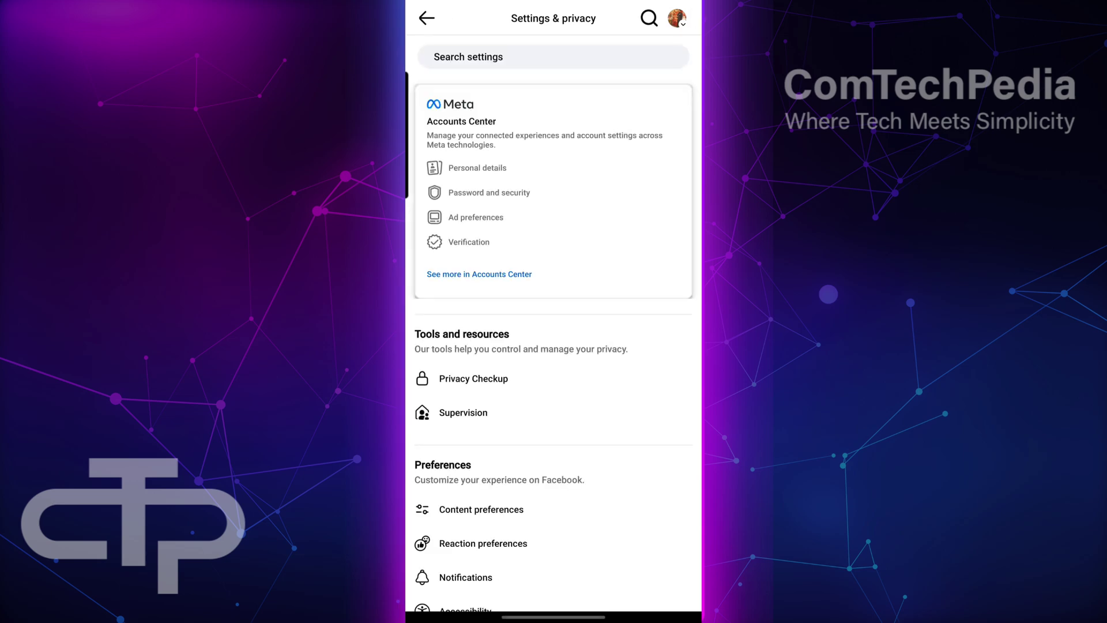
scroll(613, 230, down, 3)
scroll(566, 459, down, 2)
scroll(632, 245, down, 3)
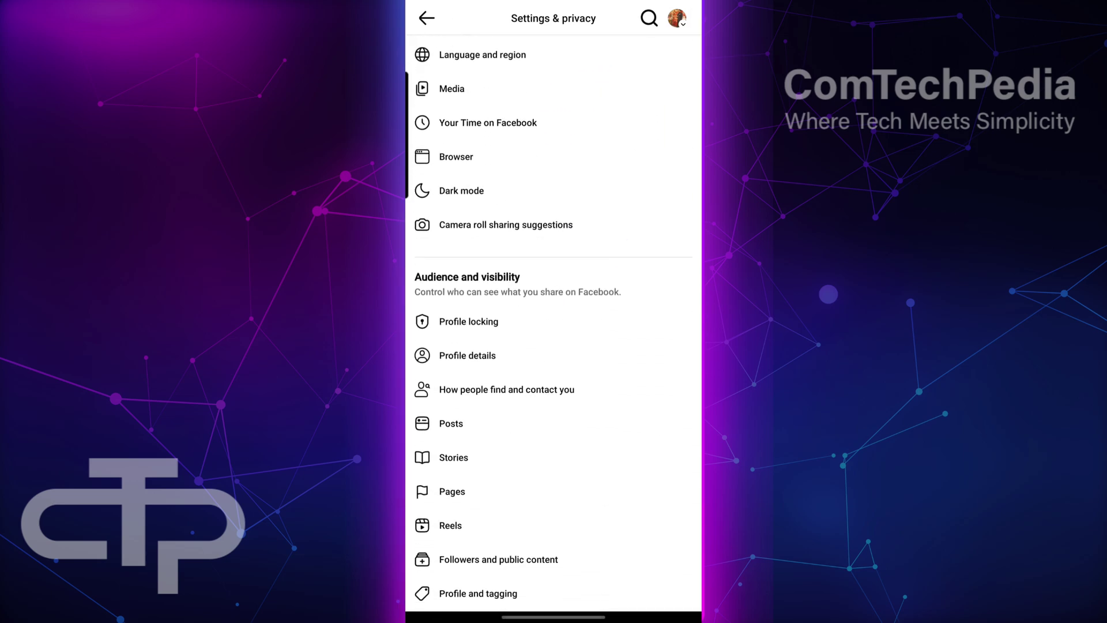
scroll(585, 329, up, 2)
scroll(585, 452, up, 3)
scroll(585, 476, up, 1)
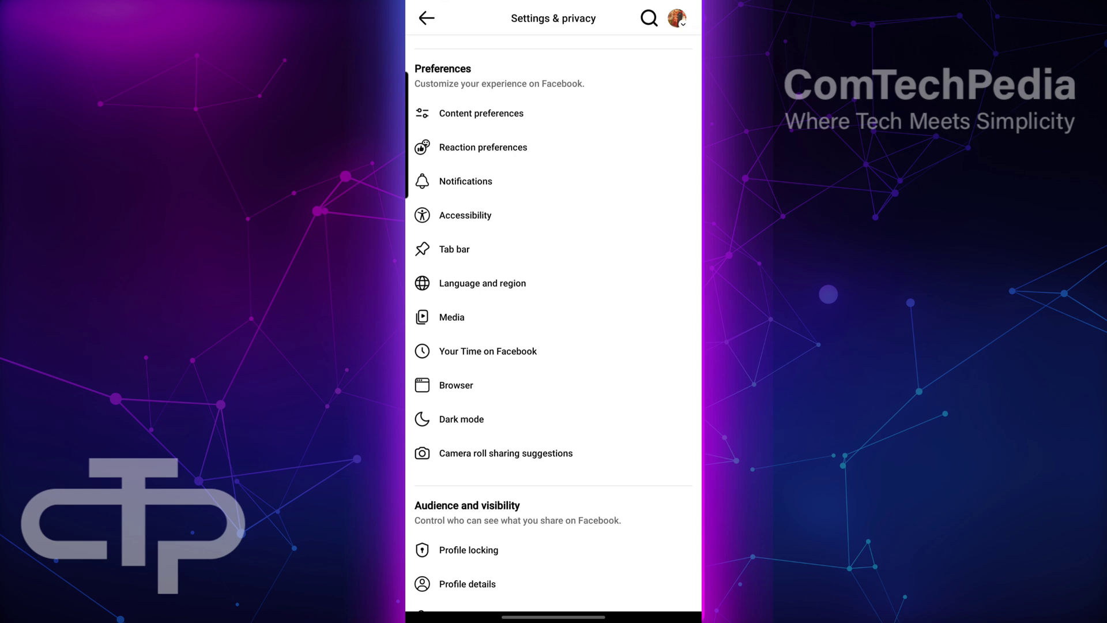
Step: Choose Media under Preferences to view video quality, autoplay and sound options
click(452, 317)
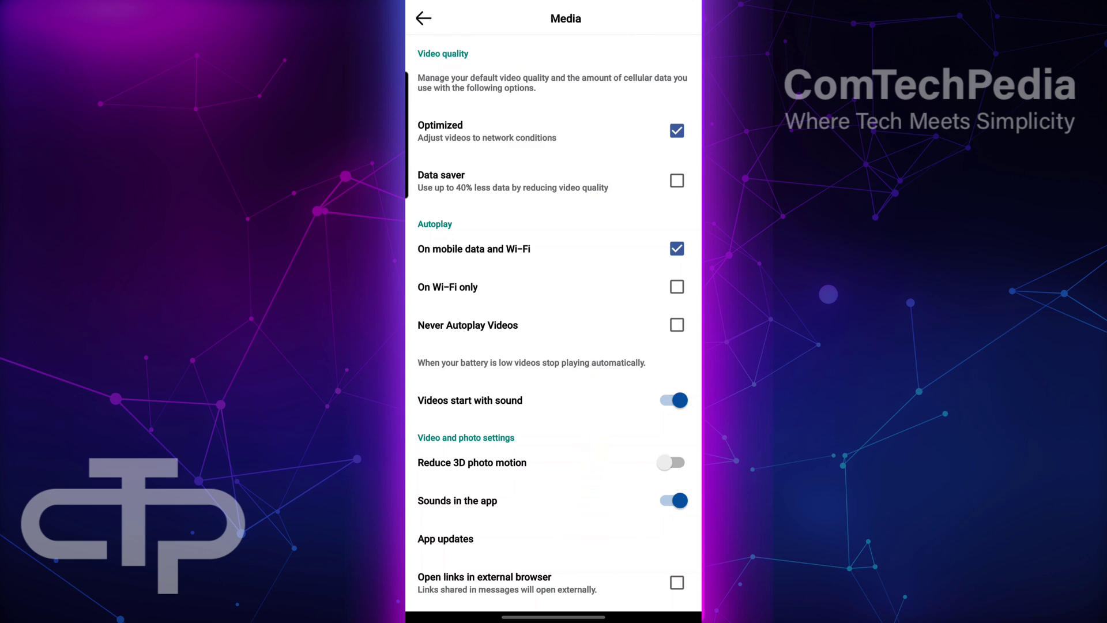
click(674, 400)
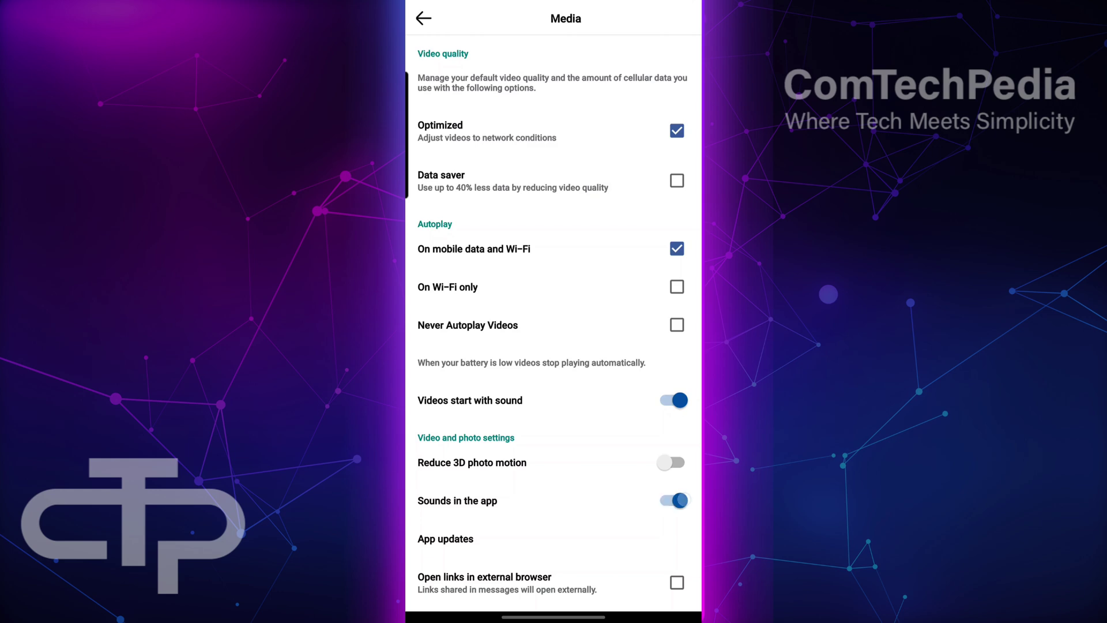